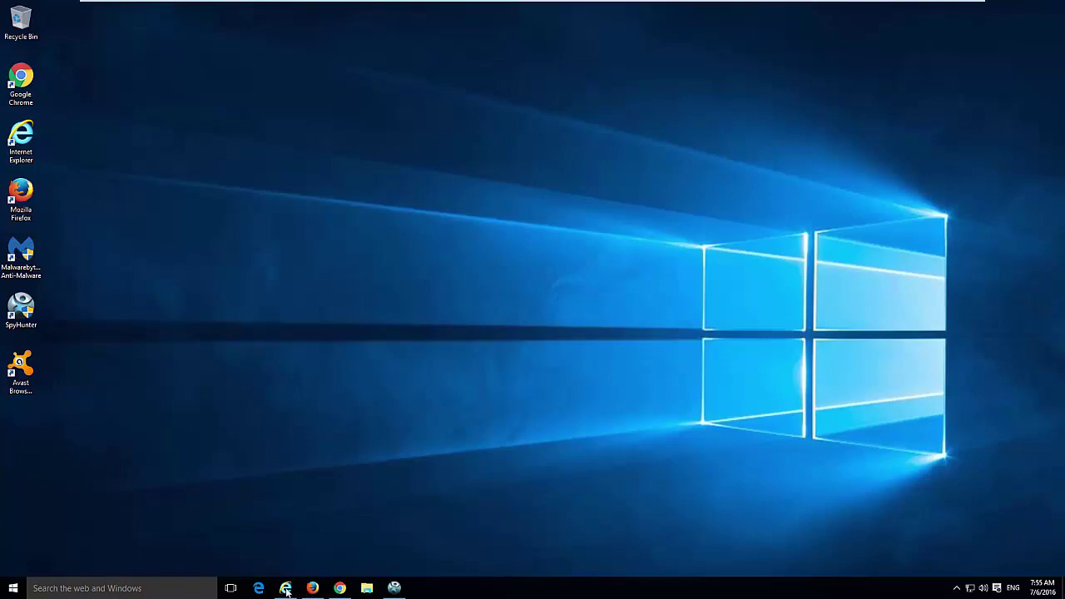
Step: Launch Internet Explorer and browse the hijacked yourtv.link home page, trying its custom search box
{"action": "left_click", "coordinate": [286, 588]}
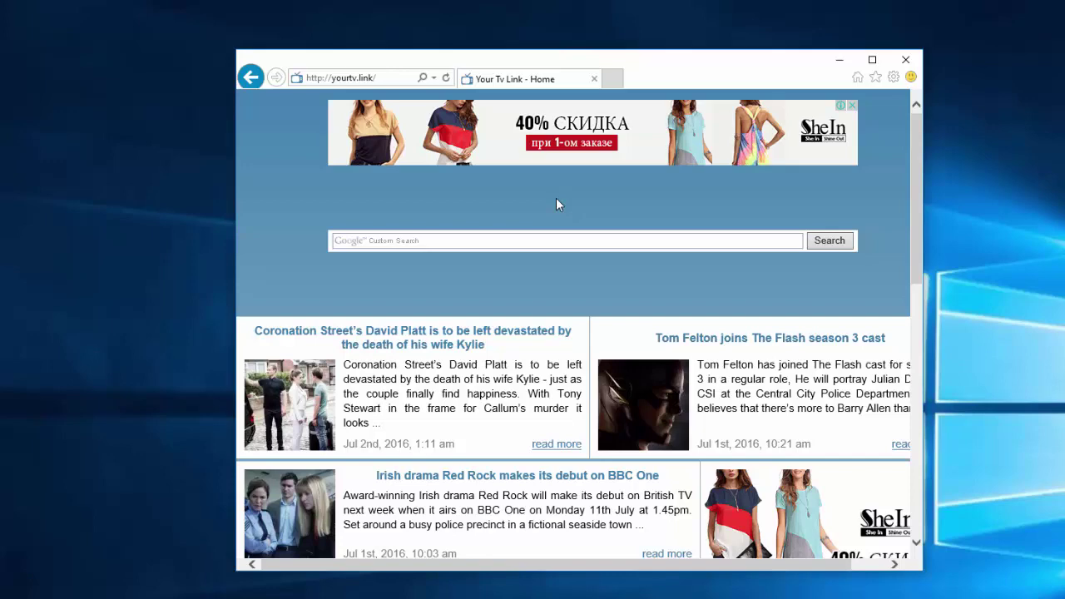
{"action": "scroll", "coordinate": [556, 198], "scroll_direction": "down", "scroll_amount": 3}
{"action": "scroll", "coordinate": [556, 198], "scroll_direction": "up", "scroll_amount": 3}
{"action": "left_click", "coordinate": [437, 237]}
{"action": "scroll", "coordinate": [437, 239], "scroll_direction": "down", "scroll_amount": 3}
{"action": "scroll", "coordinate": [437, 239], "scroll_direction": "down", "scroll_amount": 3}
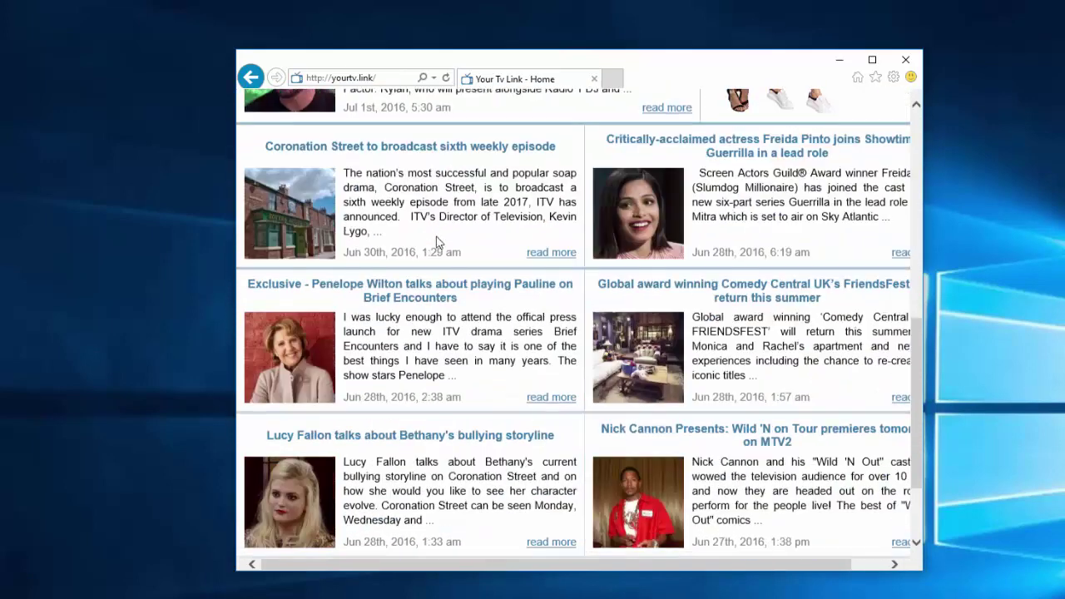
{"action": "scroll", "coordinate": [437, 241], "scroll_direction": "up", "scroll_amount": 3}
{"action": "scroll", "coordinate": [437, 241], "scroll_direction": "up", "scroll_amount": 3}
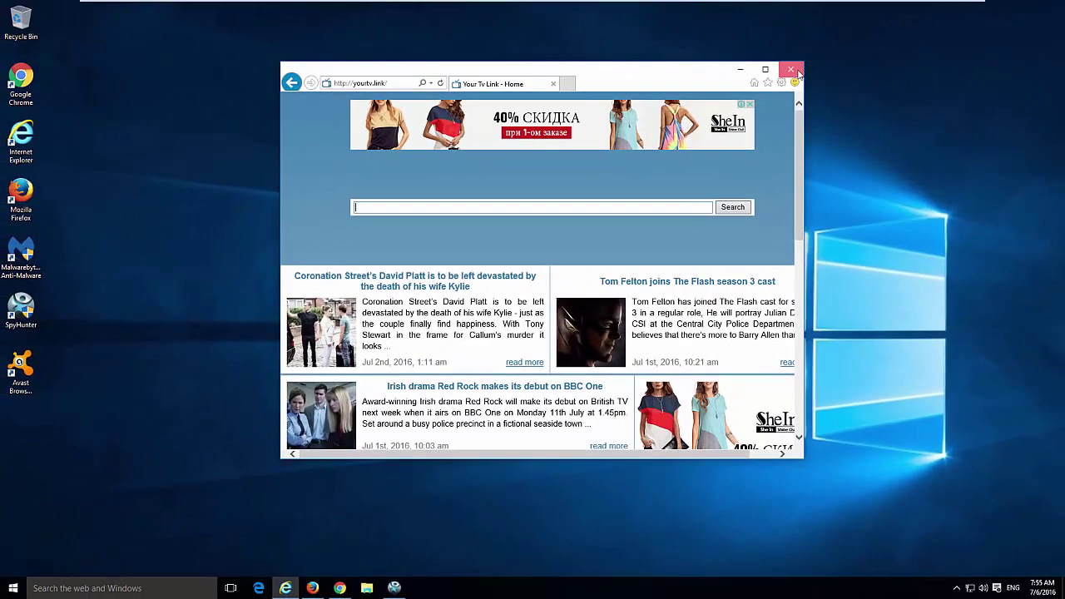
Step: Close Internet Explorer, then confirm Firefox and Chrome also start on yourtv.link and close them
{"action": "left_click", "coordinate": [795, 72]}
{"action": "left_click", "coordinate": [312, 587]}
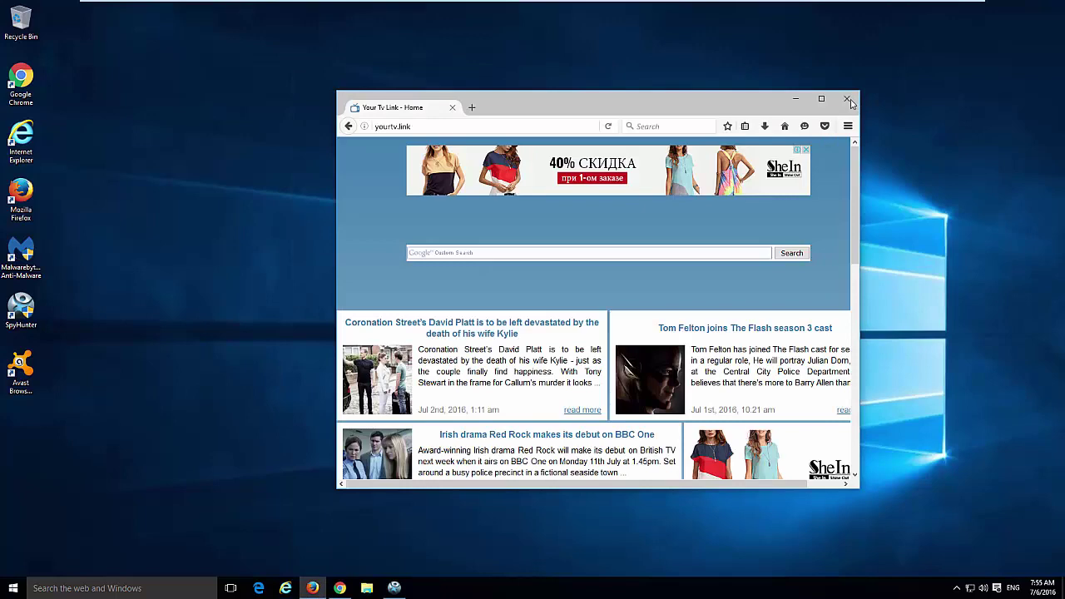
{"action": "left_click", "coordinate": [853, 102]}
{"action": "left_click", "coordinate": [341, 588]}
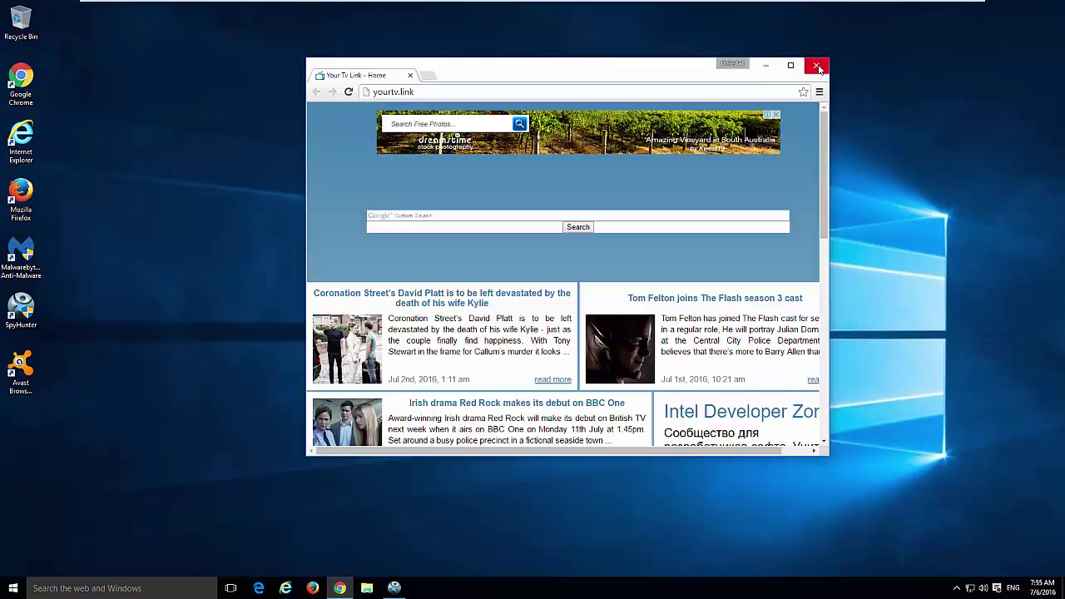
{"action": "left_click", "coordinate": [820, 71]}
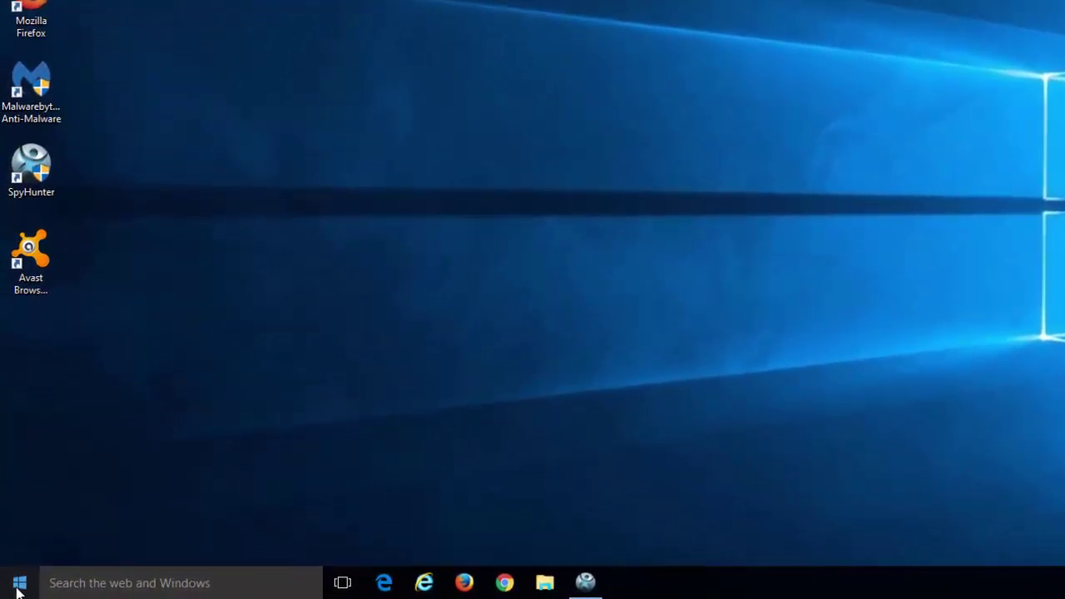
{"action": "right_click", "coordinate": [18, 586]}
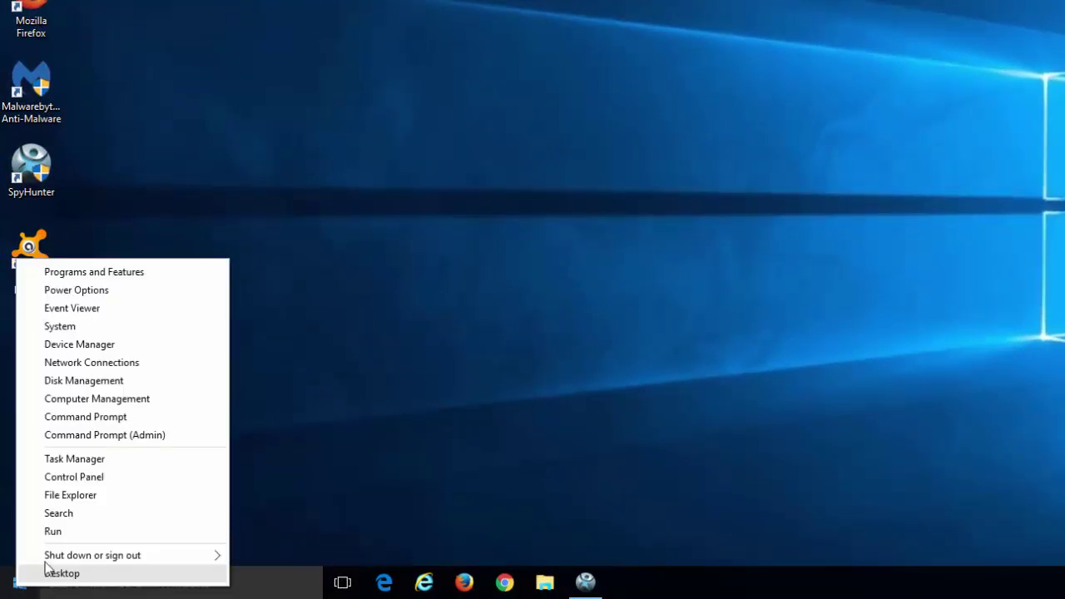
{"action": "left_click", "coordinate": [97, 273]}
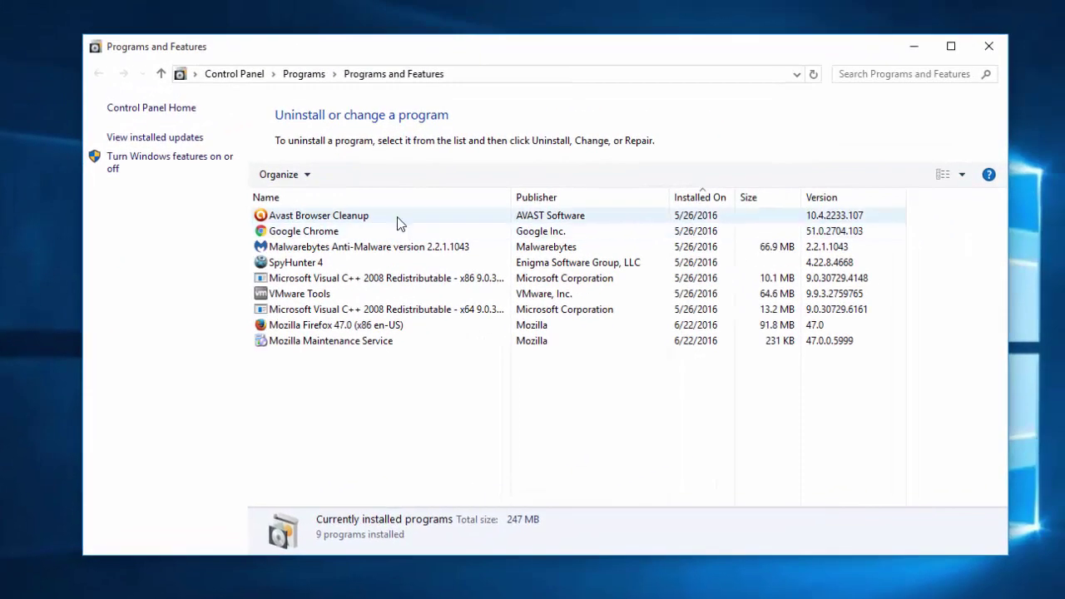
{"action": "left_click", "coordinate": [396, 222]}
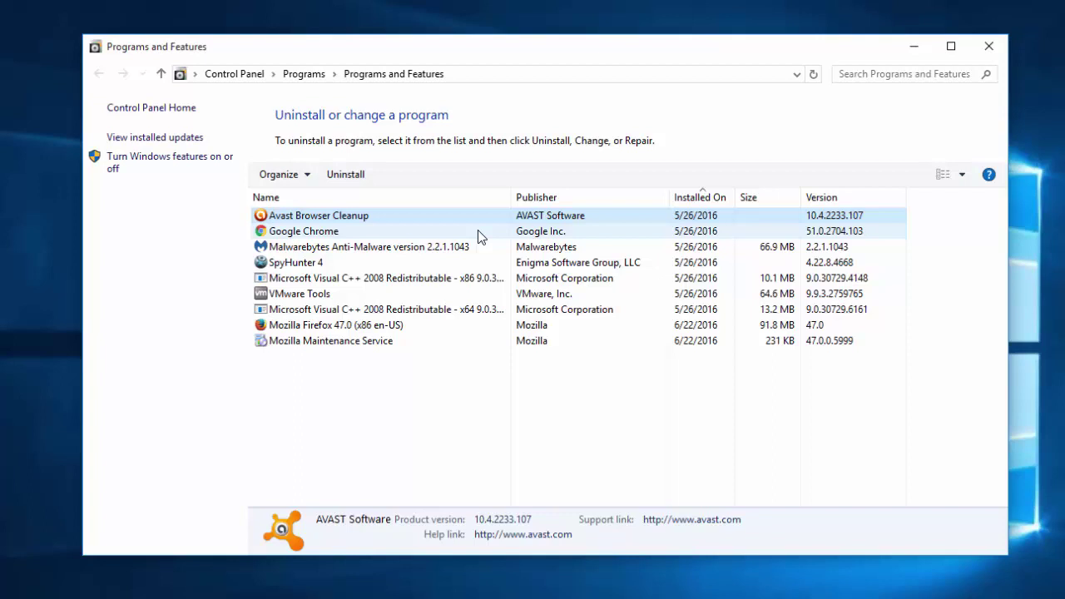
{"action": "left_click", "coordinate": [483, 247]}
{"action": "left_click", "coordinate": [485, 278]}
{"action": "left_click", "coordinate": [702, 198]}
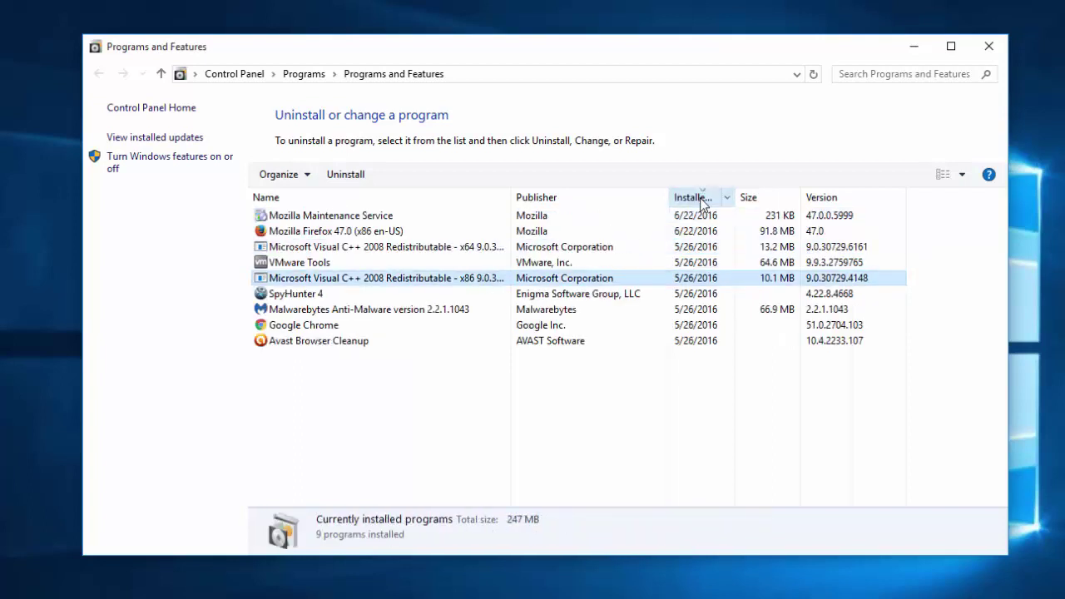
{"action": "left_click", "coordinate": [394, 200]}
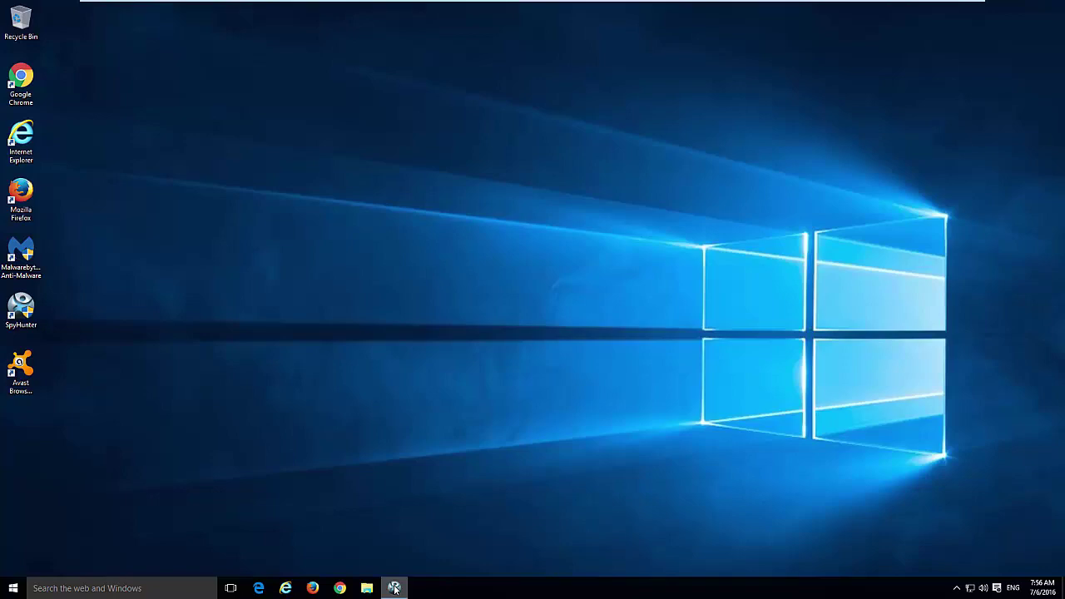
{"action": "left_click", "coordinate": [394, 586]}
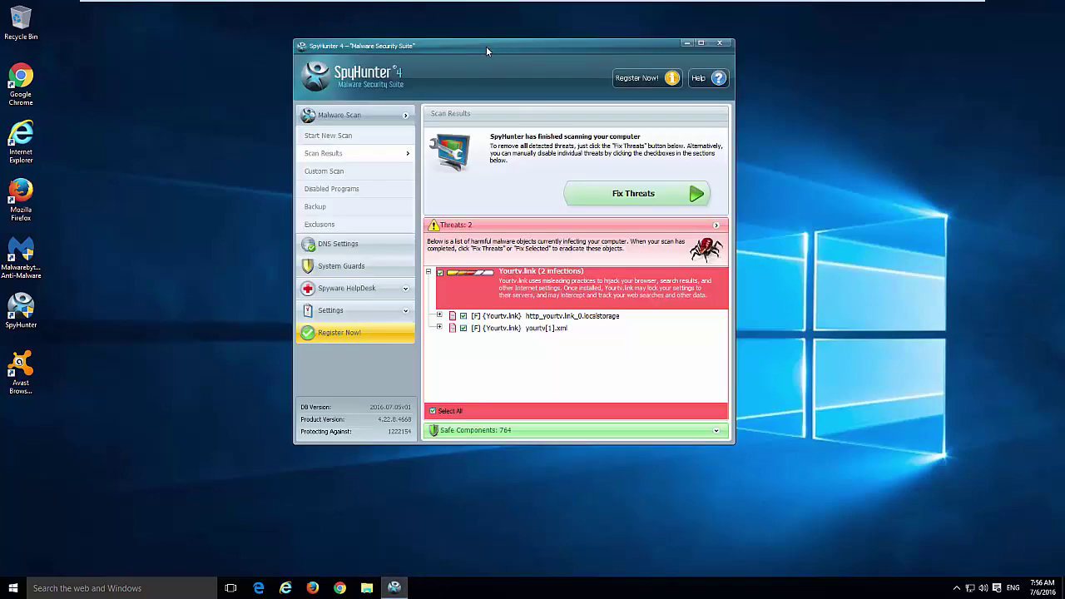
{"action": "mouse_move", "coordinate": [487, 51]}
{"action": "left_mouse_down"}
{"action": "mouse_move", "coordinate": [540, 84]}
{"action": "mouse_move", "coordinate": [515, 91]}
{"action": "left_mouse_up"}
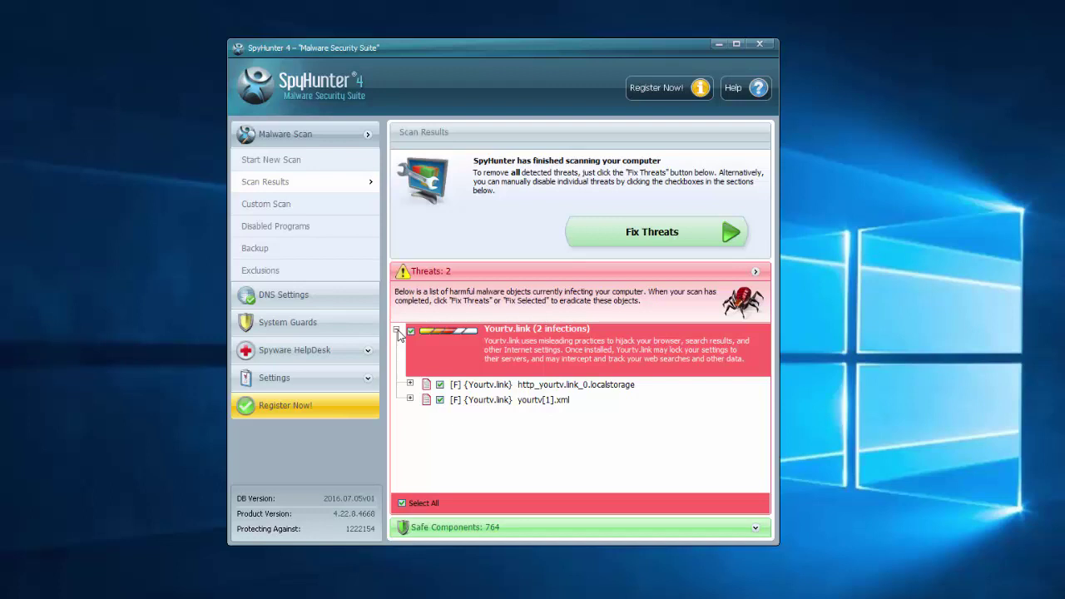
{"action": "left_click", "coordinate": [396, 331]}
{"action": "left_click", "coordinate": [397, 330]}
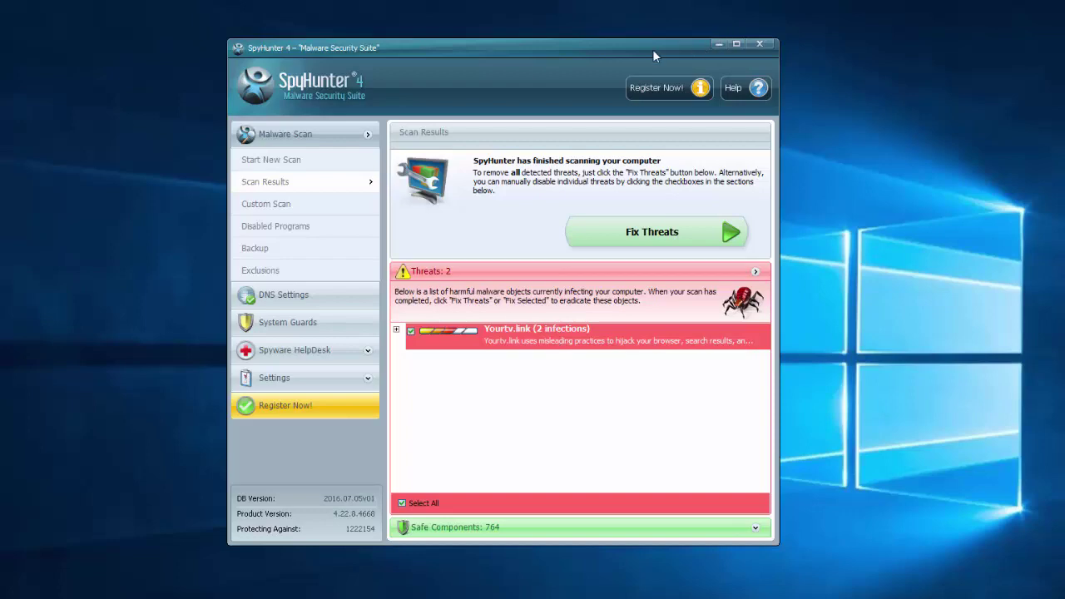
{"action": "left_click_drag", "start_coordinate": [654, 56], "coordinate": [693, 38]}
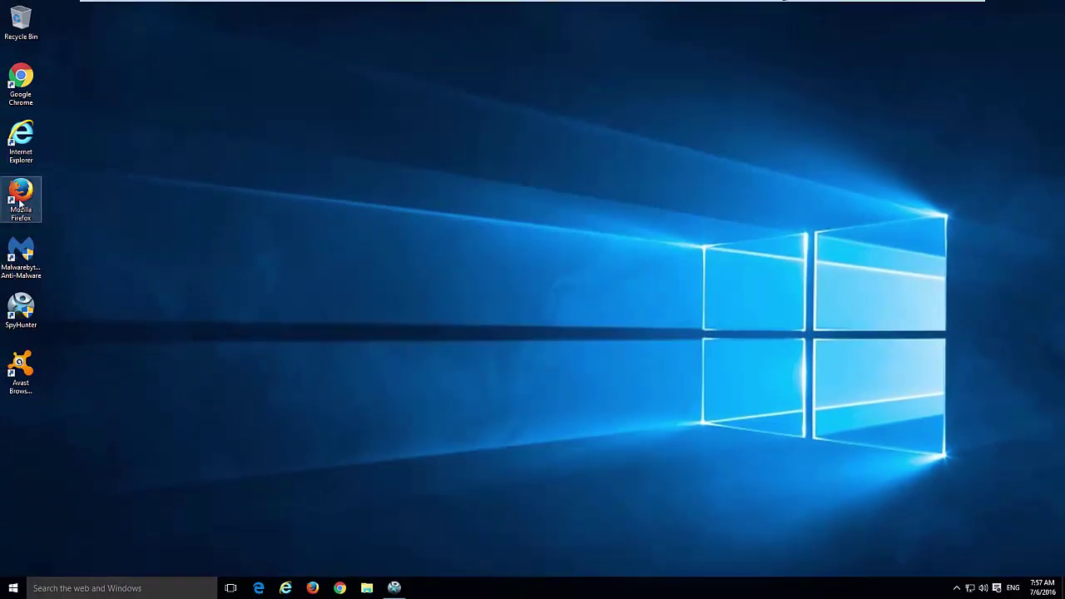
Step: Strip the yourtv.link address from the Firefox desktop shortcut target and apply it with administrator permission
{"action": "right_click", "coordinate": [20, 202]}
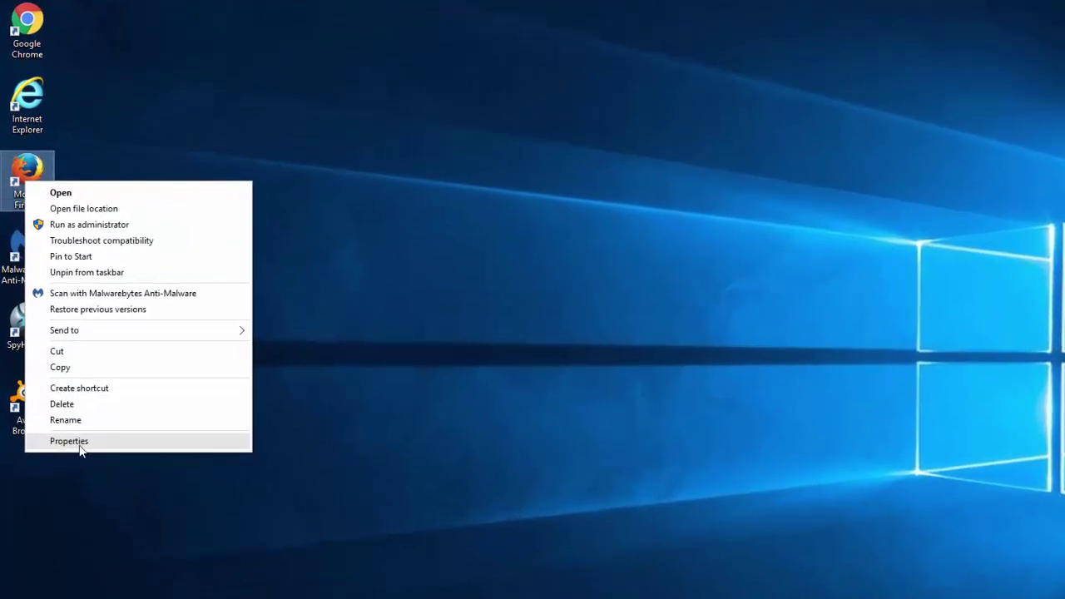
{"action": "left_click", "coordinate": [81, 443]}
{"action": "mouse_move", "coordinate": [184, 196]}
{"action": "left_mouse_down"}
{"action": "mouse_move", "coordinate": [305, 166]}
{"action": "mouse_move", "coordinate": [424, 96]}
{"action": "left_mouse_up"}
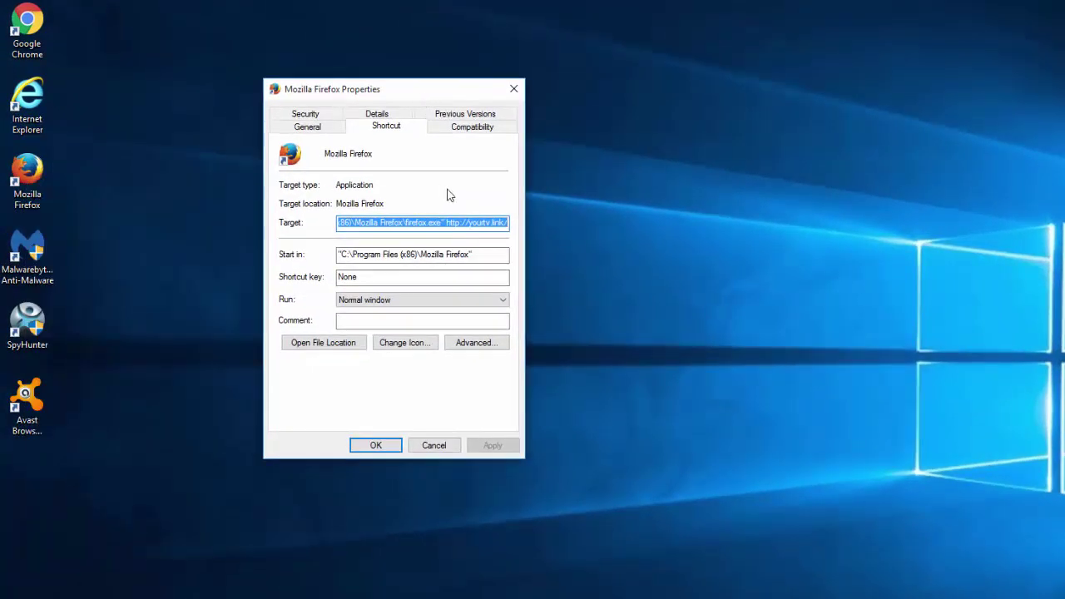
{"action": "left_click_drag", "start_coordinate": [446, 222], "coordinate": [522, 220]}
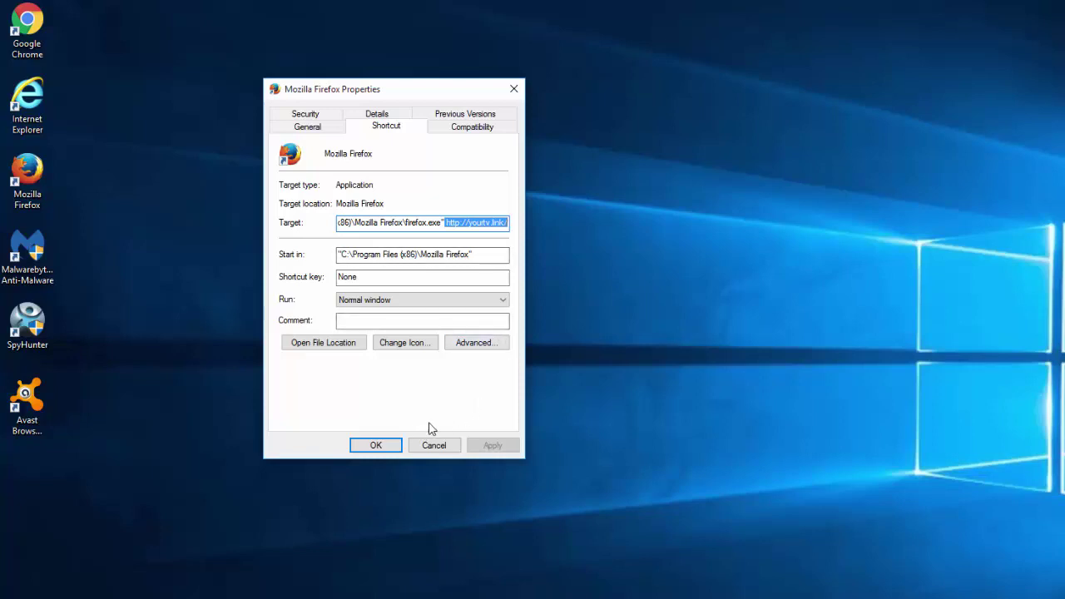
{"action": "key", "text": "Delete"}
{"action": "left_click", "coordinate": [493, 445]}
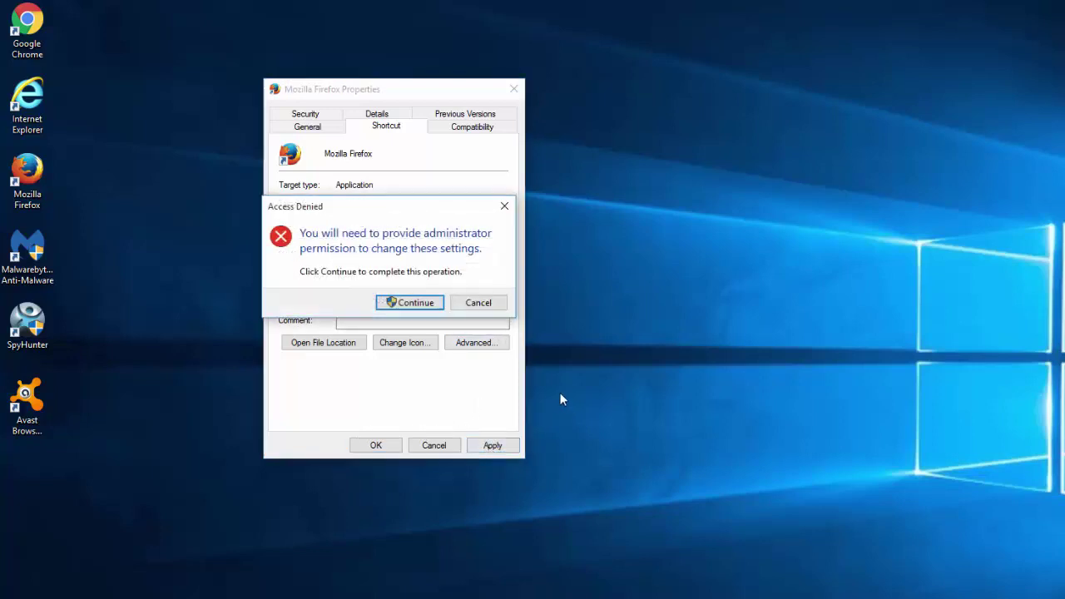
{"action": "left_click", "coordinate": [410, 304]}
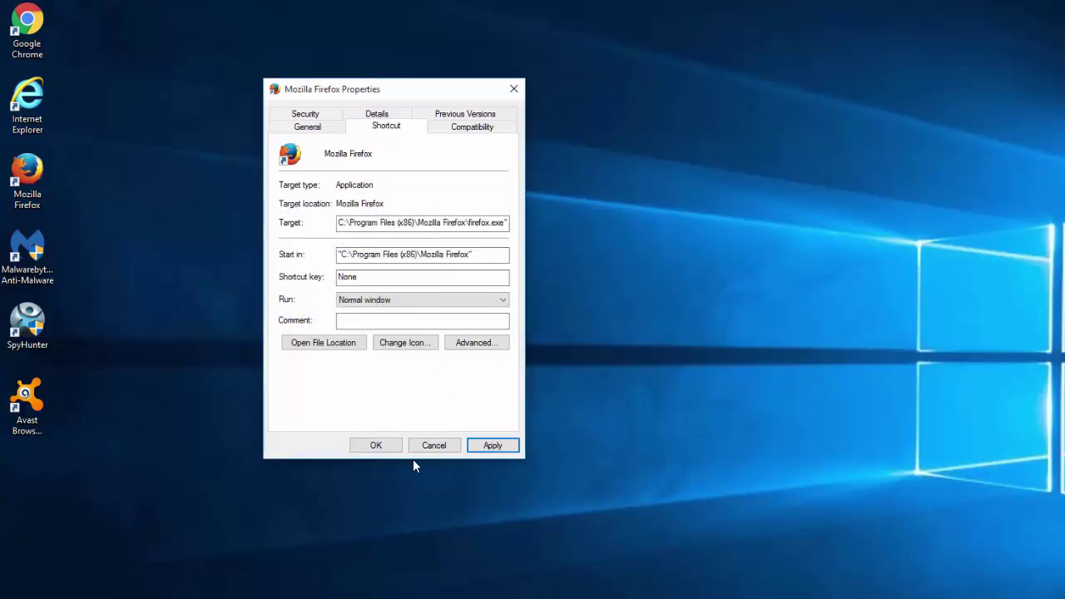
{"action": "left_click", "coordinate": [376, 445]}
Step: Delete the yourtv.link address from the Internet Explorer shortcut target and apply the change
{"action": "right_click", "coordinate": [32, 112]}
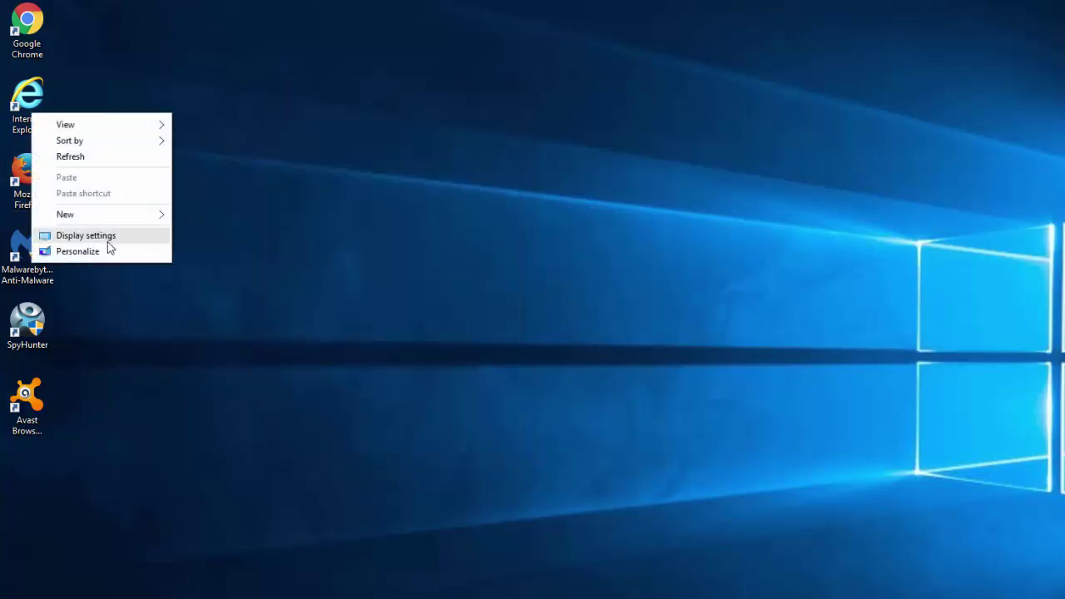
{"action": "left_click", "coordinate": [25, 90]}
{"action": "right_click", "coordinate": [24, 87]}
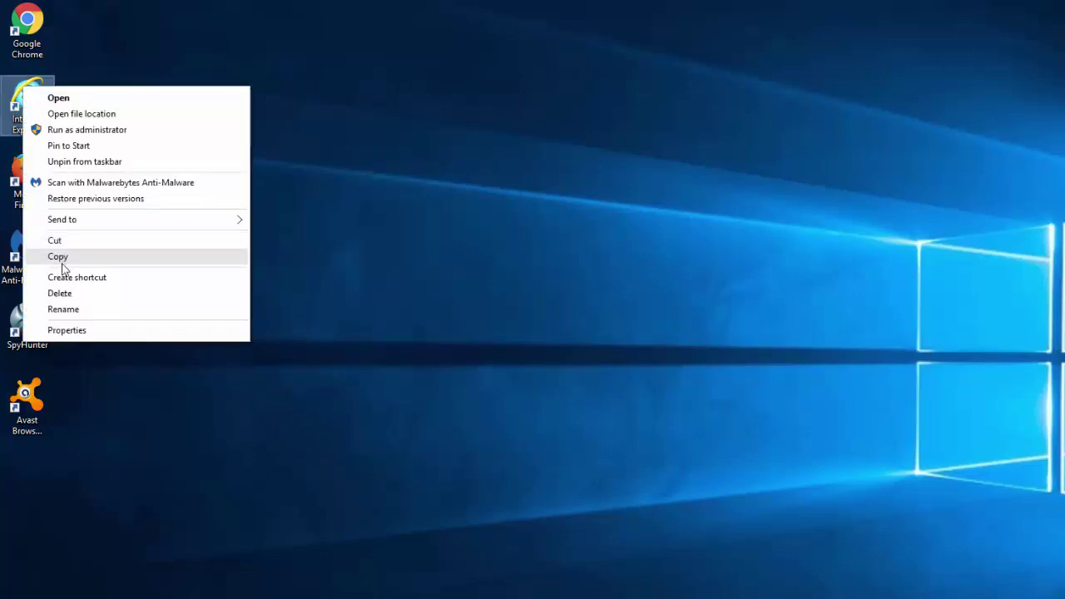
{"action": "left_click", "coordinate": [66, 330]}
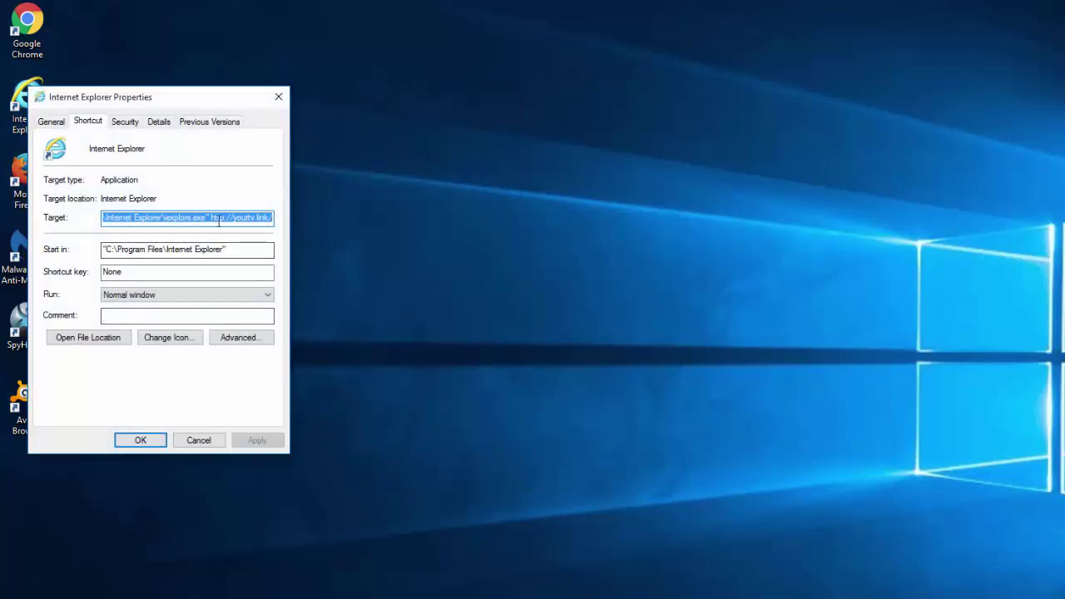
{"action": "left_click", "coordinate": [270, 217]}
{"action": "left_click_drag", "start_coordinate": [270, 217], "coordinate": [211, 217]}
{"action": "key", "text": "BackSpace"}
{"action": "left_click", "coordinate": [257, 440]}
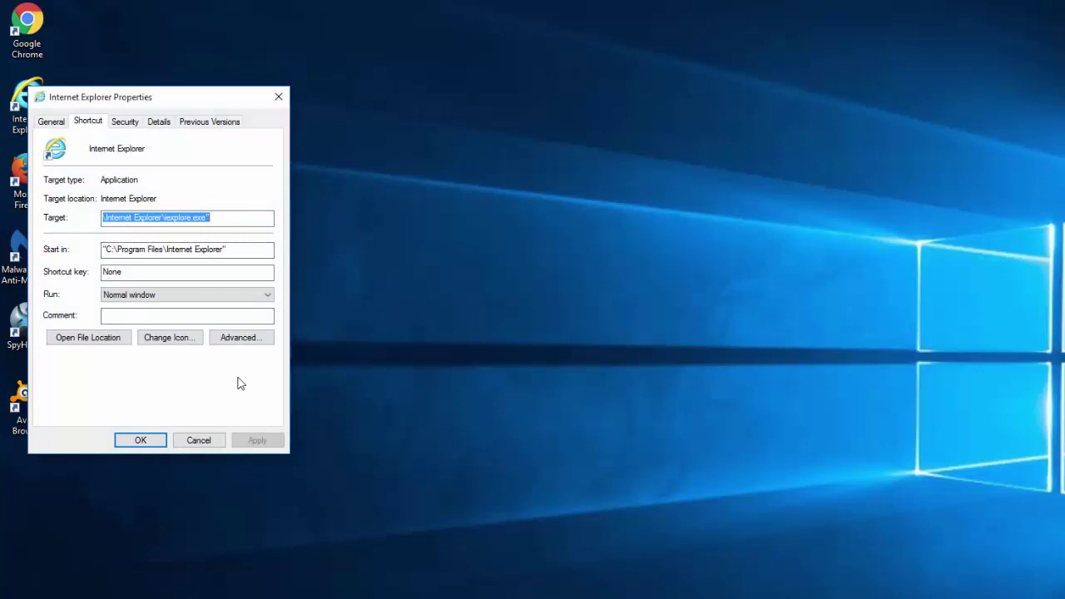
Step: Finish the Internet Explorer shortcut, then strip yourtv.link from the Chrome shortcut target and save
{"action": "left_click", "coordinate": [279, 97]}
{"action": "right_click", "coordinate": [25, 30]}
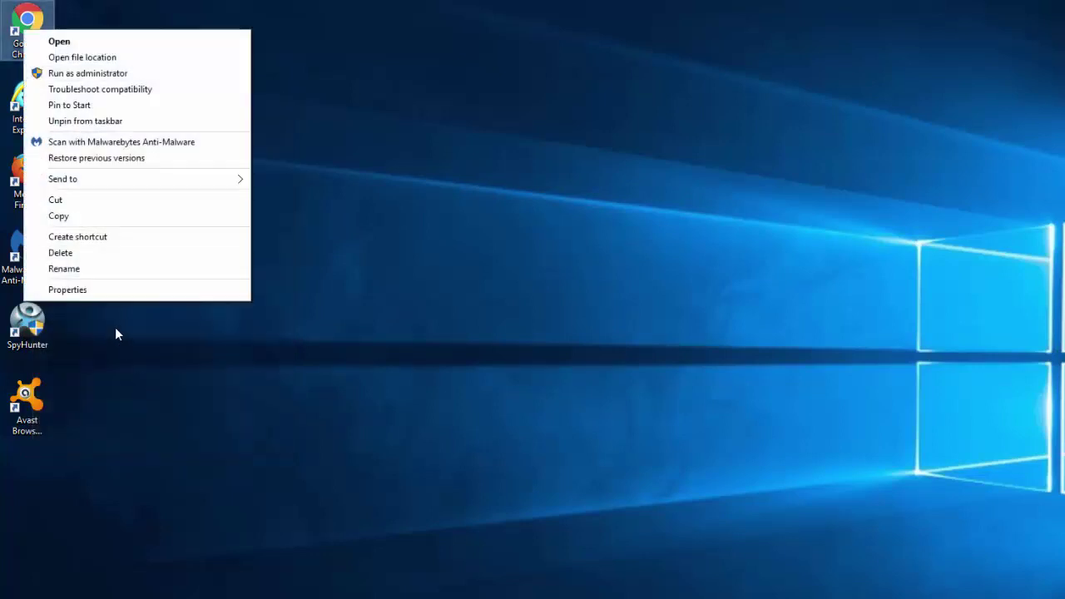
{"action": "left_click", "coordinate": [100, 289]}
{"action": "left_click_drag", "start_coordinate": [214, 174], "coordinate": [273, 174]}
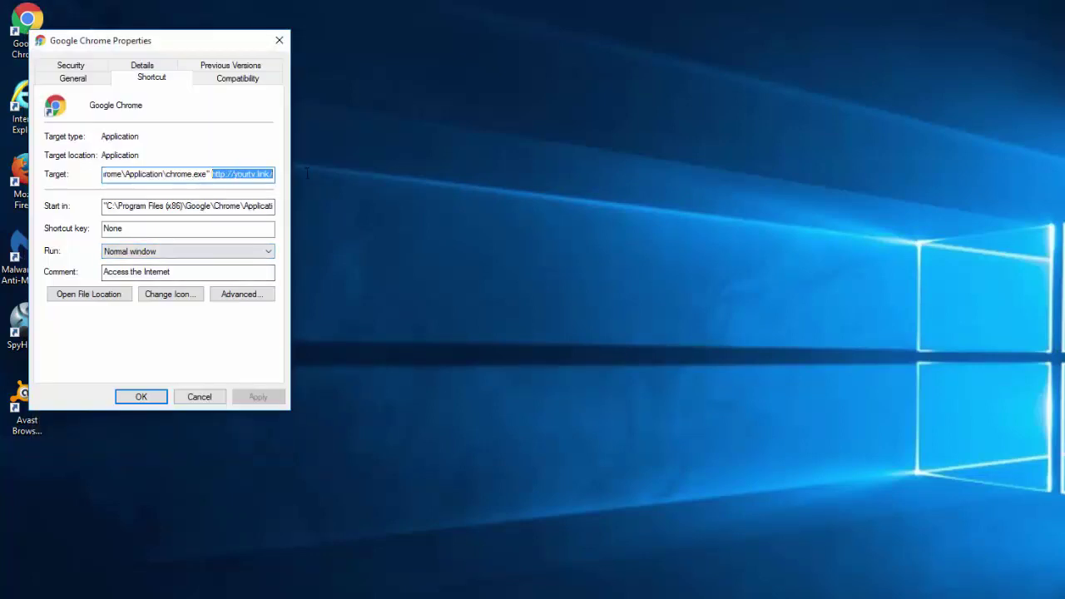
{"action": "key", "text": "BackSpace"}
{"action": "left_click", "coordinate": [258, 397]}
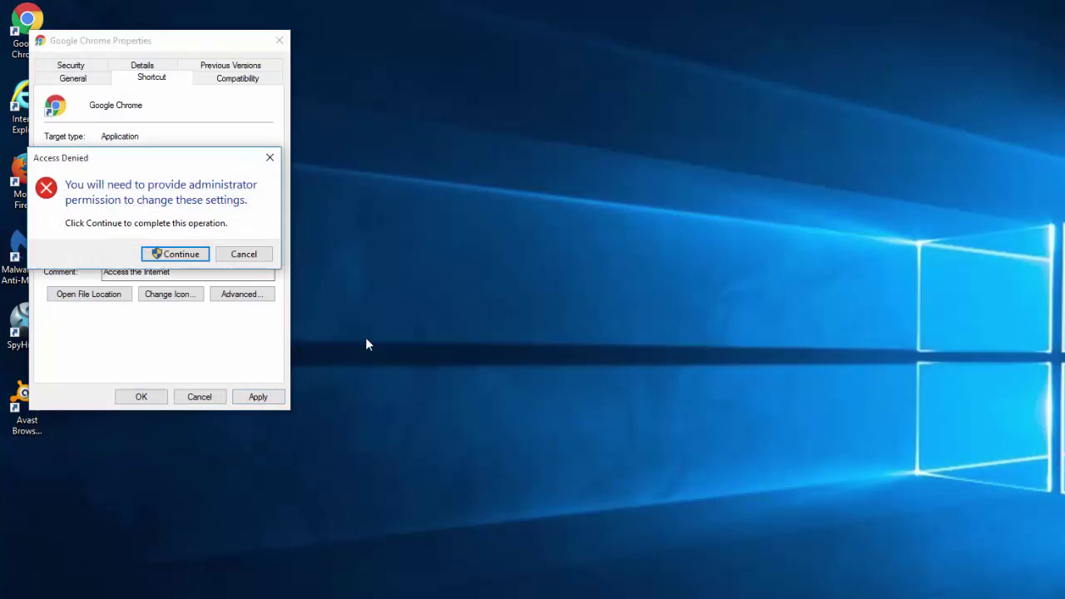
{"action": "left_click", "coordinate": [191, 253]}
{"action": "left_click", "coordinate": [141, 397]}
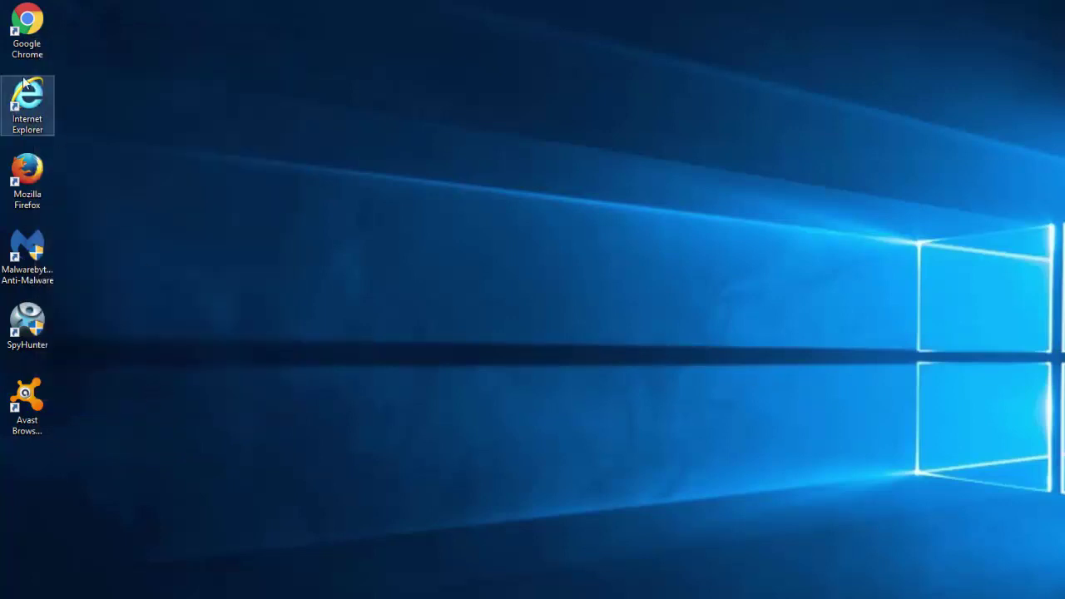
Step: Launch Chrome, open its settings and review which pages open on startup
{"action": "double_click", "coordinate": [30, 27]}
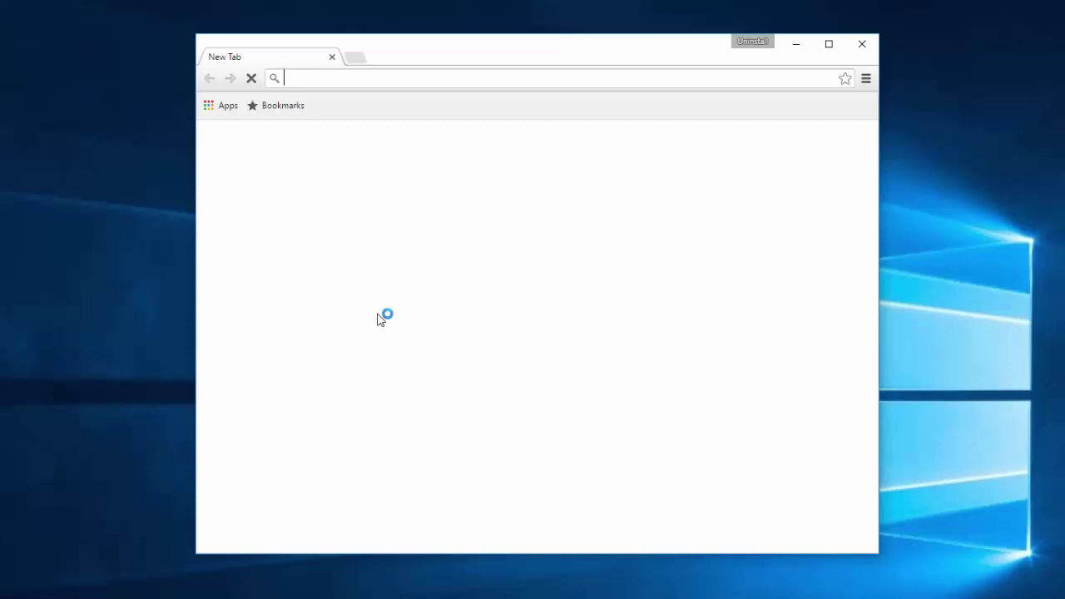
{"action": "left_click", "coordinate": [866, 78]}
{"action": "left_click", "coordinate": [727, 318]}
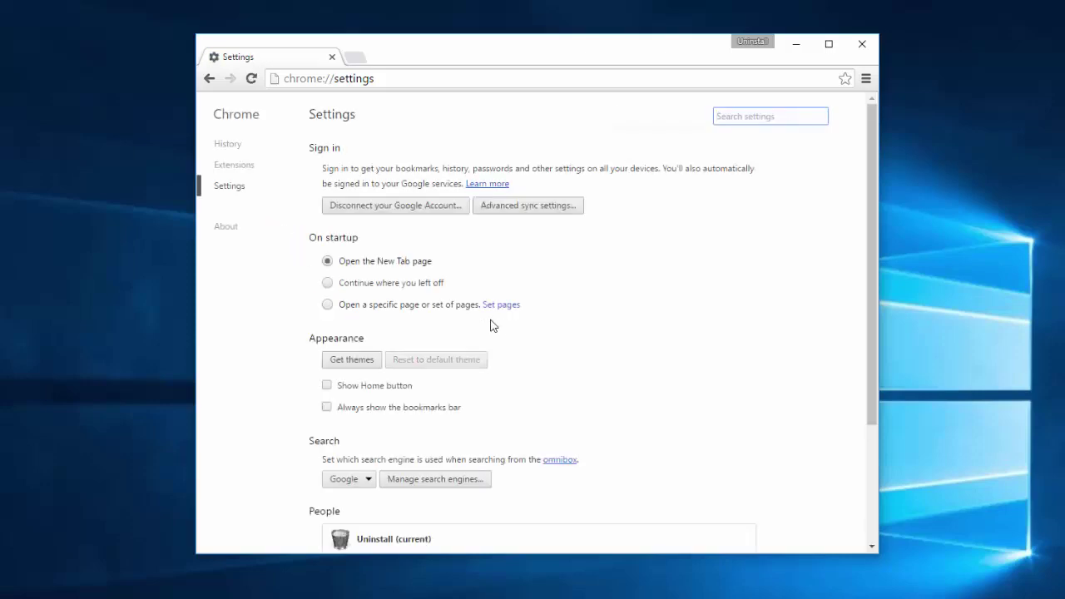
{"action": "left_click", "coordinate": [501, 306]}
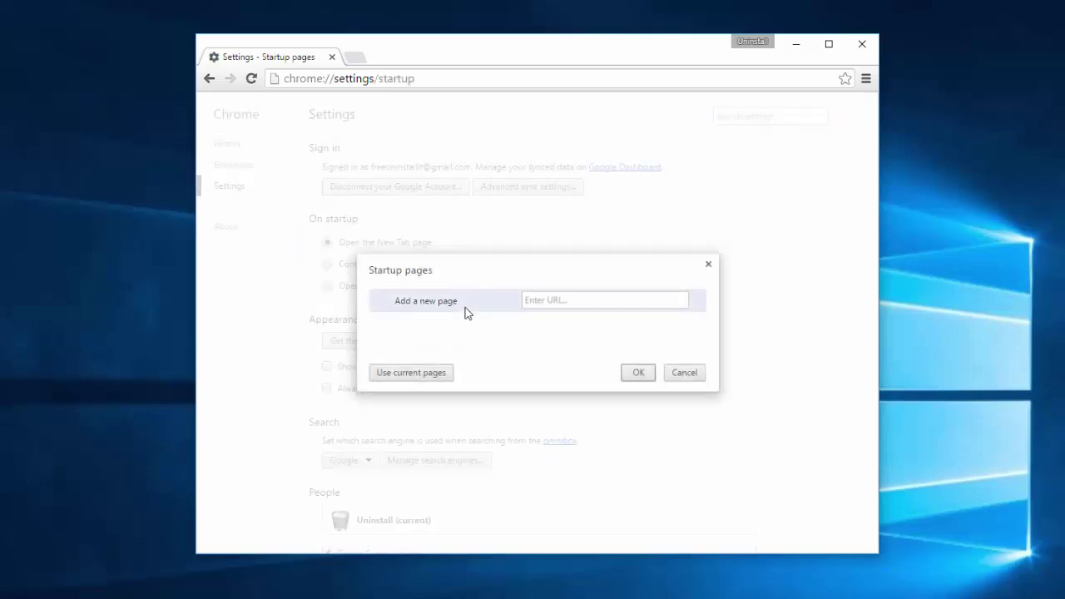
{"action": "left_click", "coordinate": [708, 265]}
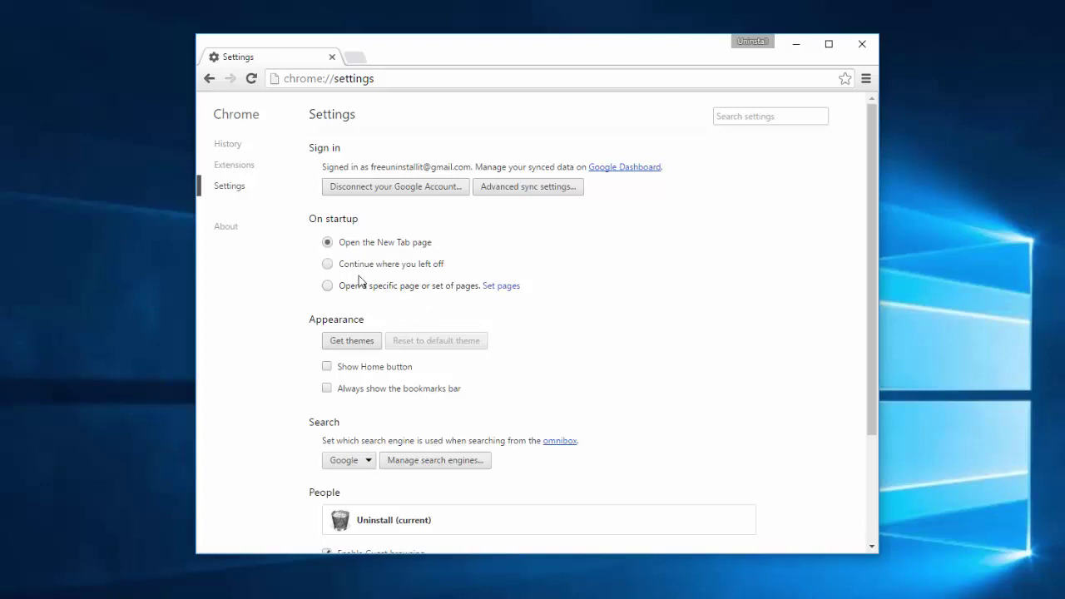
Step: Show the Home button and keep the New Tab page as Chrome's home page
{"action": "left_click", "coordinate": [338, 370]}
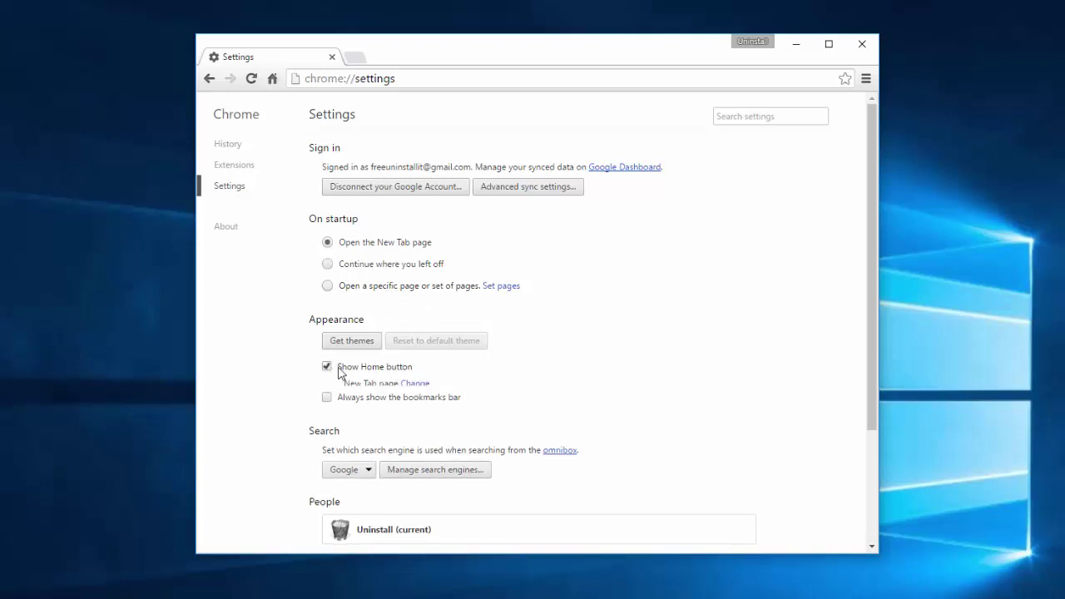
{"action": "left_click", "coordinate": [416, 384]}
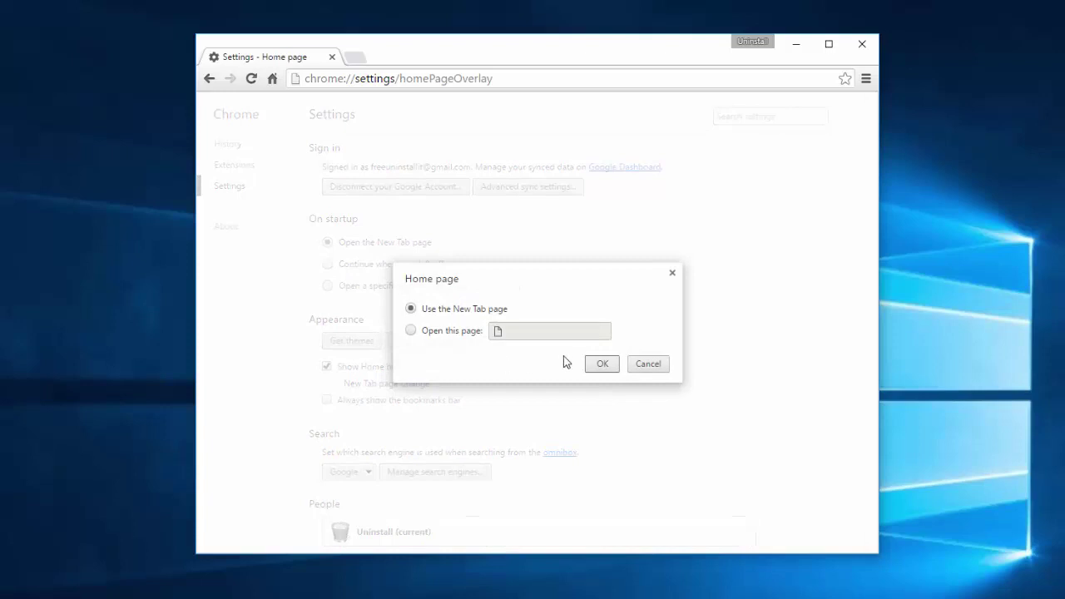
{"action": "left_click", "coordinate": [411, 330]}
{"action": "left_click", "coordinate": [529, 331]}
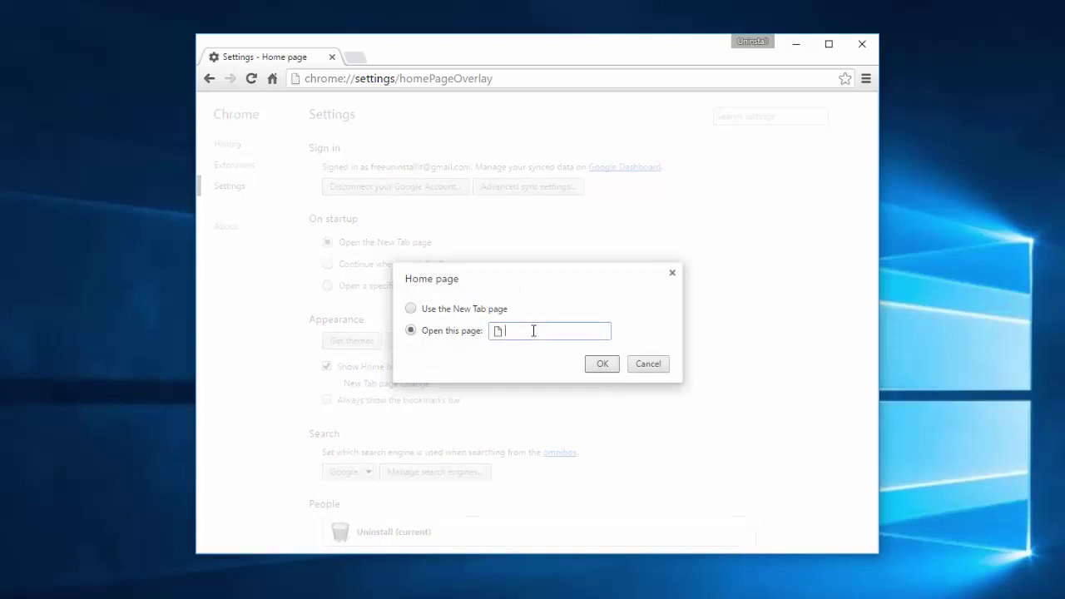
{"action": "left_click", "coordinate": [410, 308]}
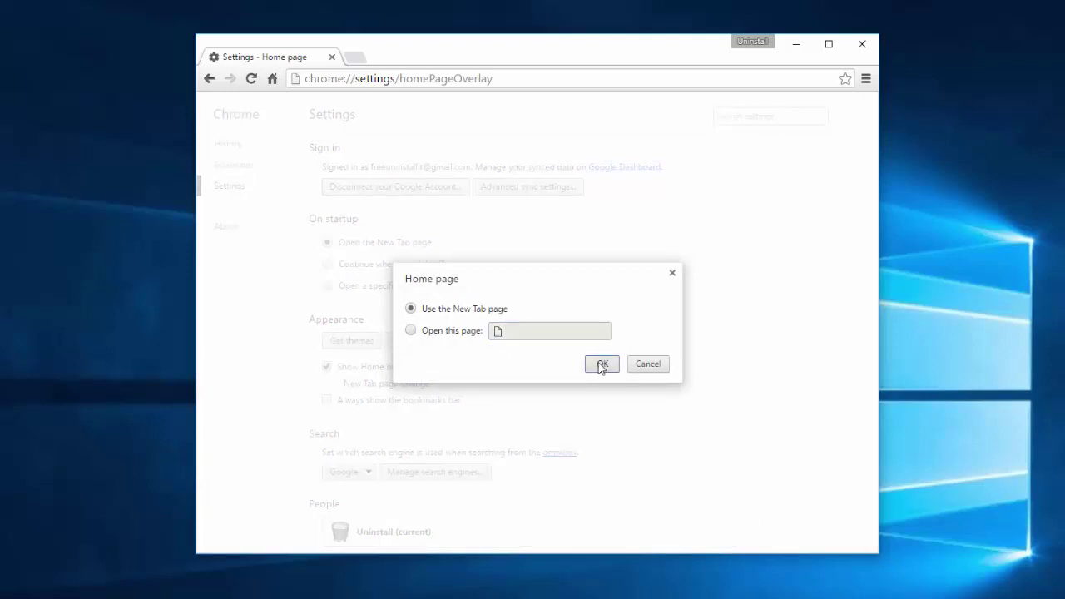
{"action": "left_click", "coordinate": [601, 364]}
Step: Hide the Home button, keep Google as default search, delete Bing, and remove the leftover New Tab tile
{"action": "left_click", "coordinate": [326, 367]}
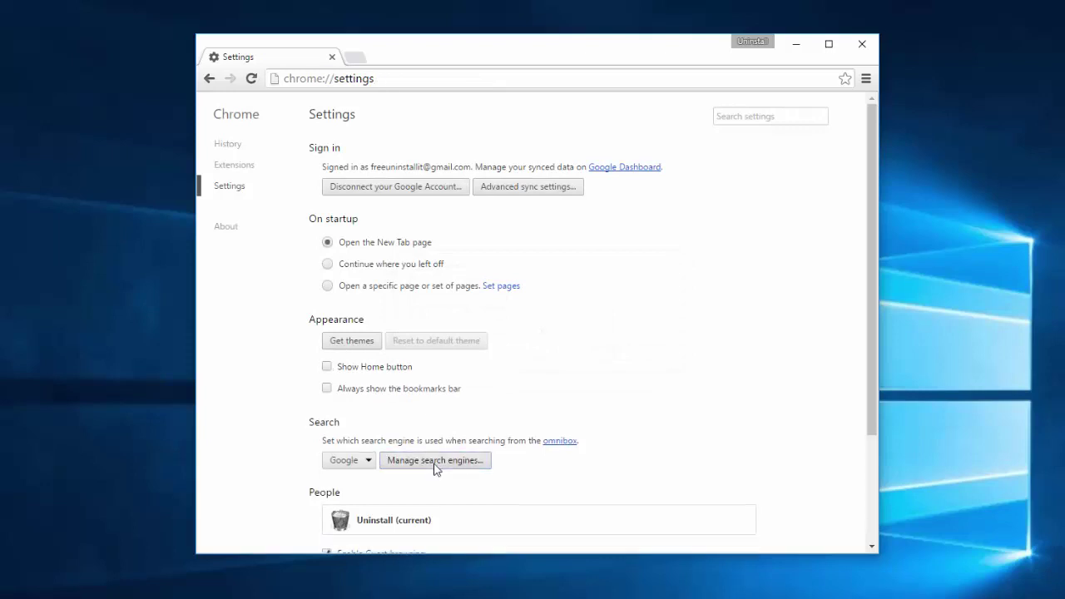
{"action": "left_click", "coordinate": [437, 460]}
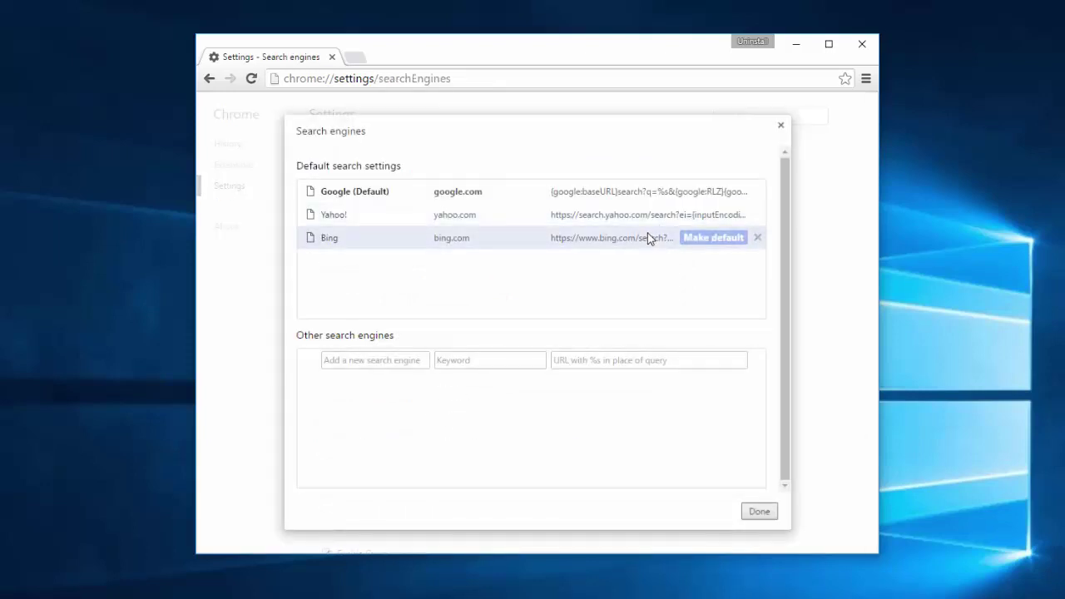
{"action": "left_click", "coordinate": [707, 215]}
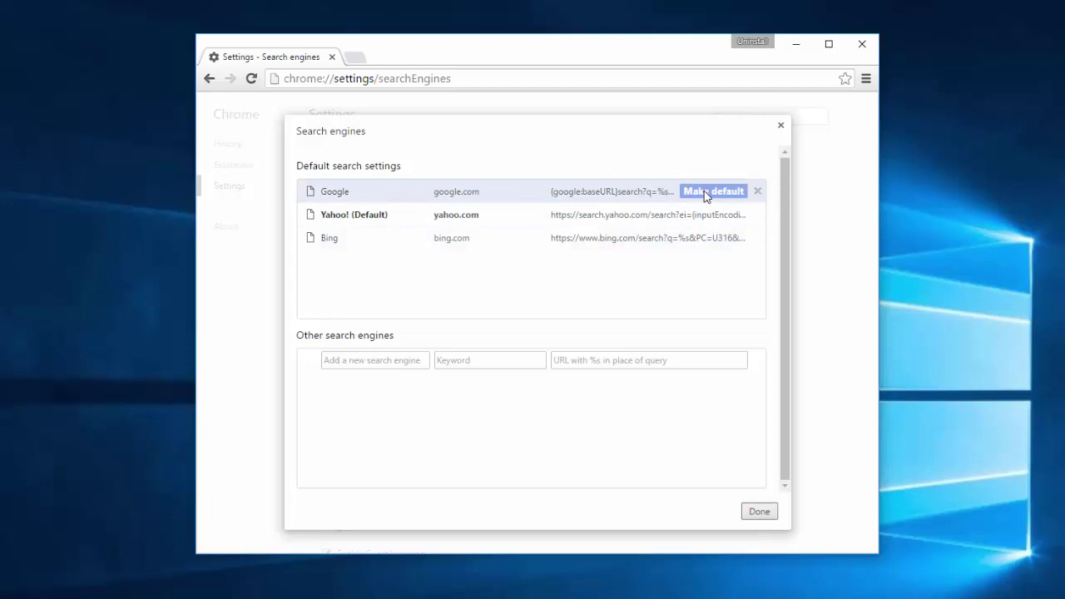
{"action": "left_click", "coordinate": [703, 192]}
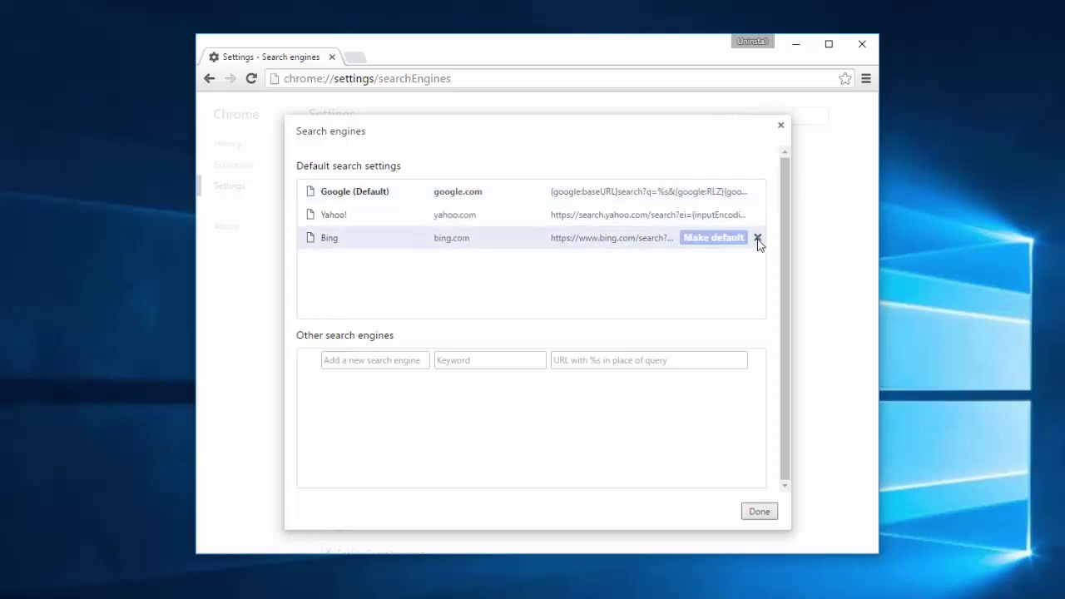
{"action": "mouse_move", "coordinate": [757, 238]}
{"action": "left_click", "coordinate": [758, 239]}
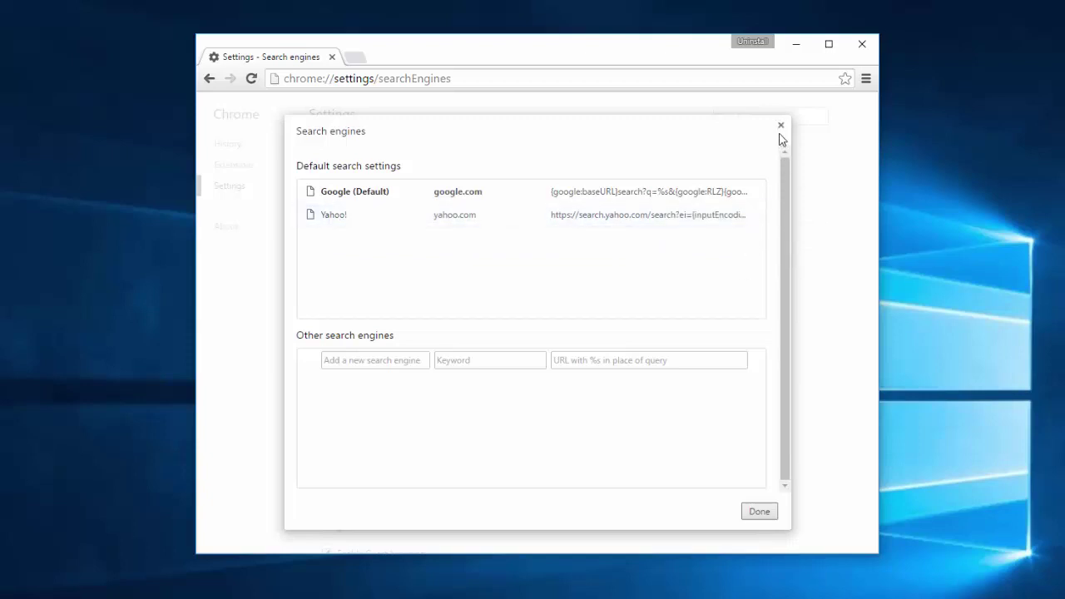
{"action": "left_click", "coordinate": [757, 510]}
{"action": "scroll", "coordinate": [414, 359], "scroll_direction": "down", "scroll_amount": 2}
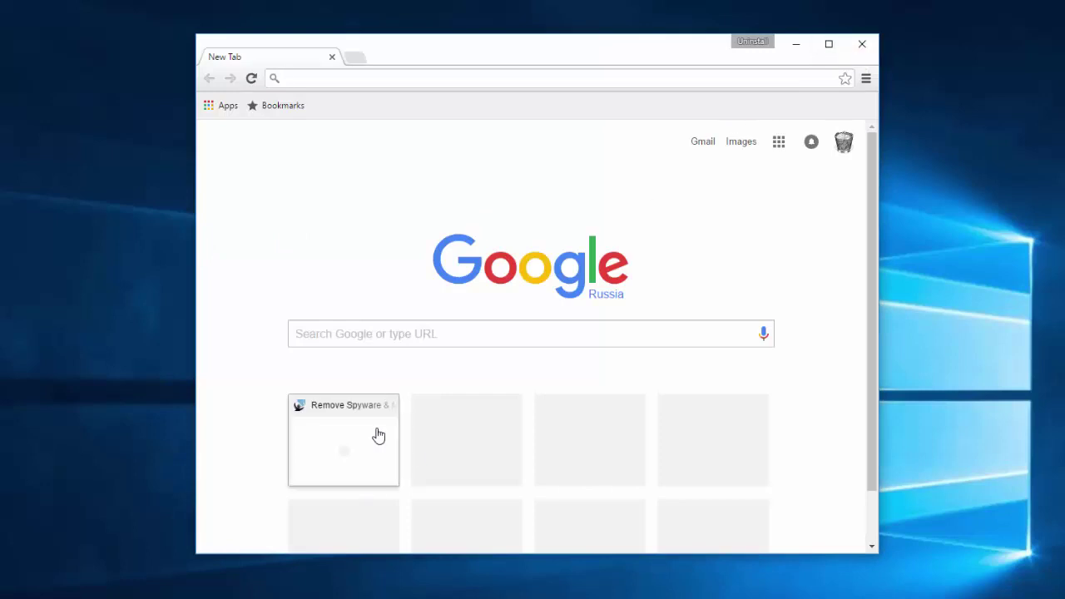
{"action": "left_click", "coordinate": [391, 405]}
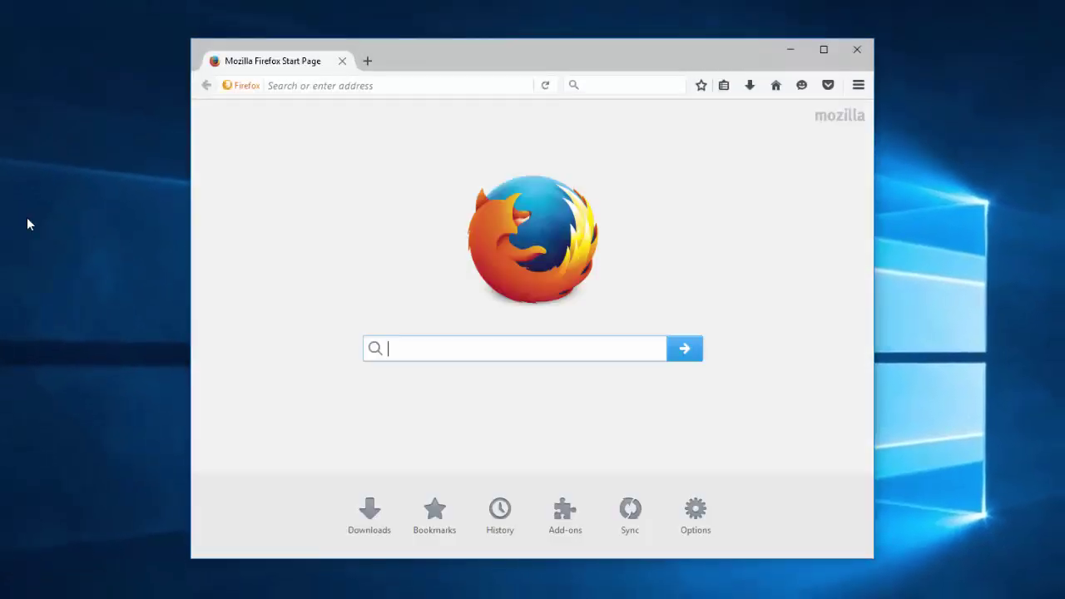
Step: Dismiss the default-browser prompt and restore Firefox's home page to its default start page
{"action": "left_click", "coordinate": [601, 330]}
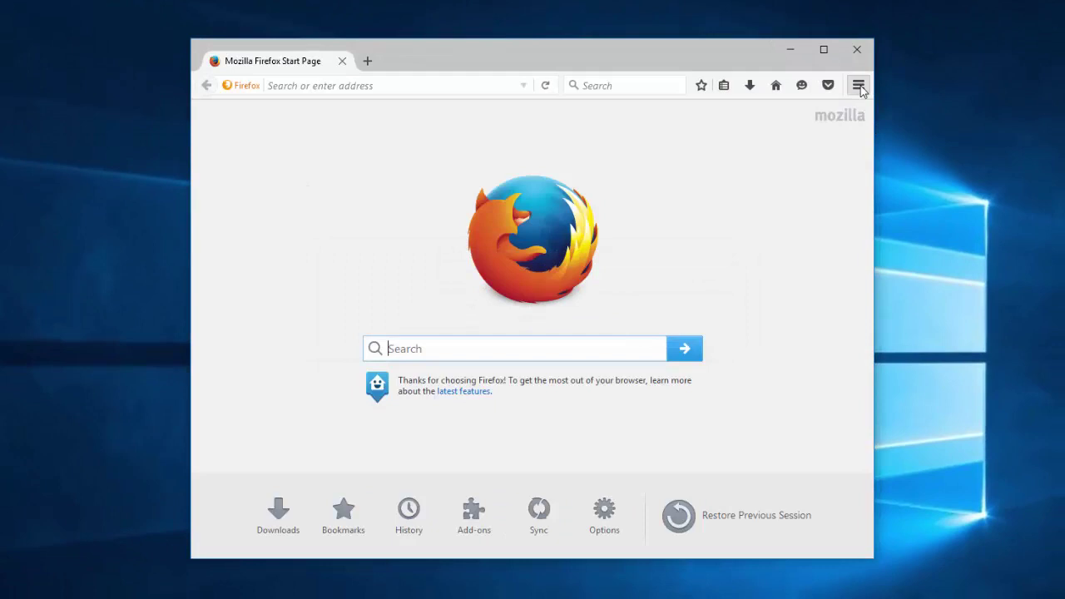
{"action": "left_click", "coordinate": [858, 84]}
{"action": "left_click", "coordinate": [760, 307]}
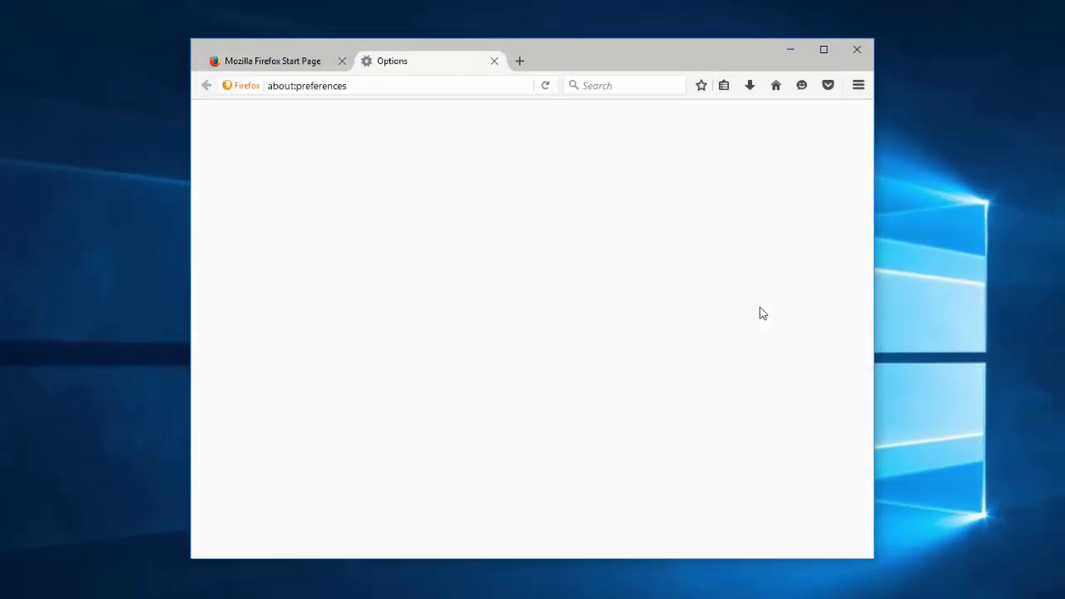
{"action": "left_click", "coordinate": [763, 340]}
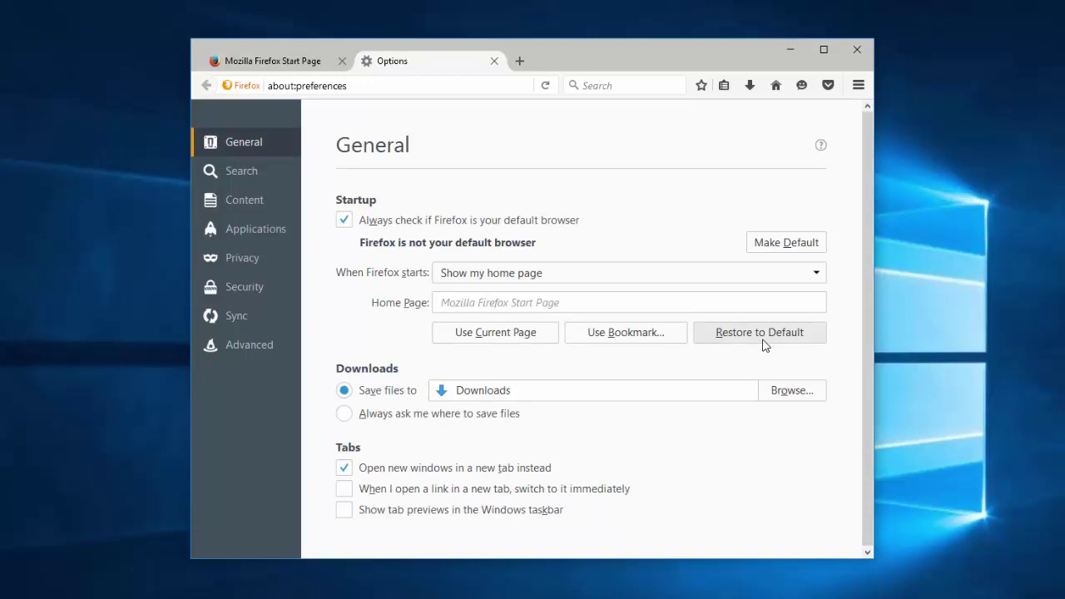
{"action": "left_click", "coordinate": [489, 302]}
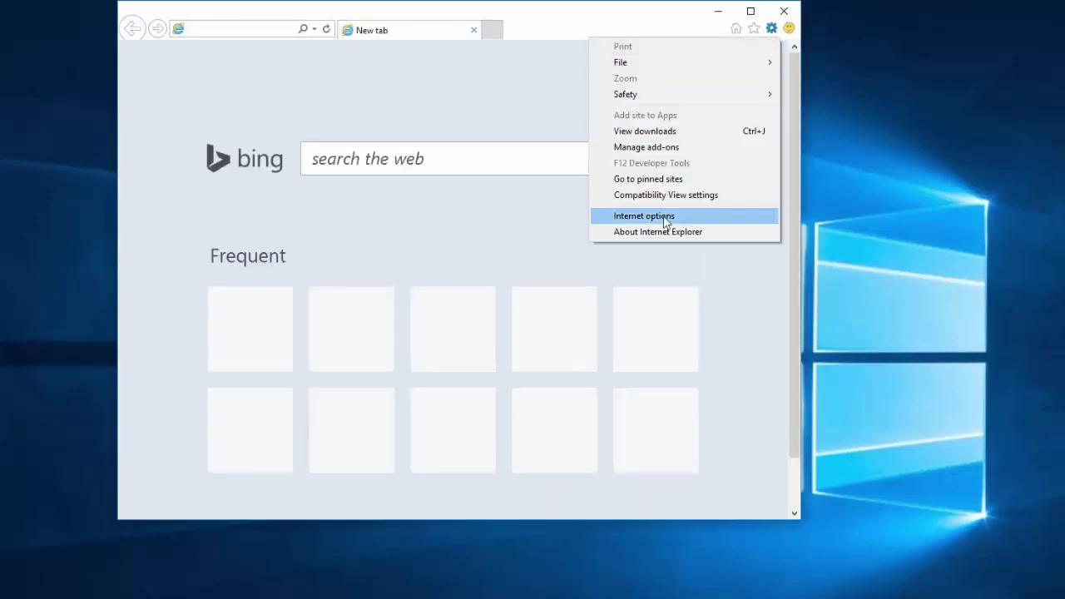
Step: Set Internet Explorer's home page to a new tab (about:Tabs) in Internet Options and save it
{"action": "left_click", "coordinate": [665, 216]}
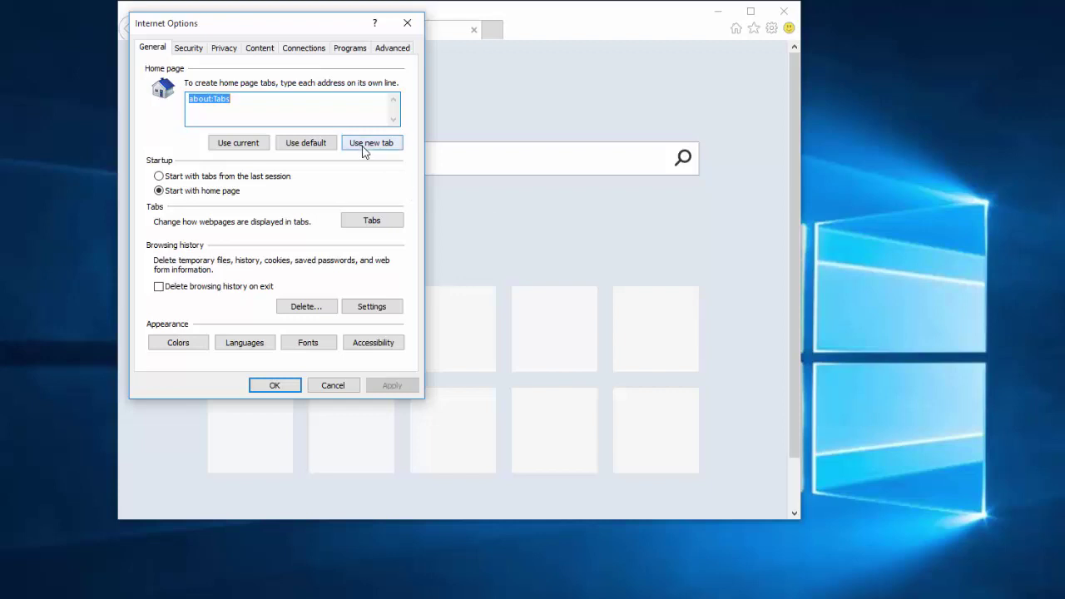
{"action": "left_click", "coordinate": [316, 143]}
{"action": "left_click", "coordinate": [363, 146]}
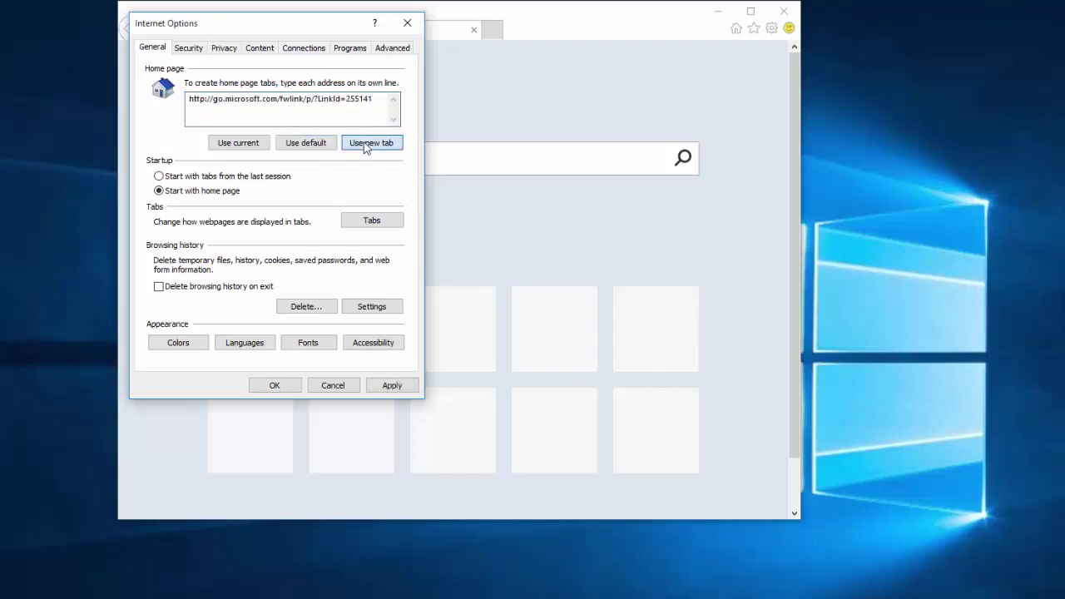
{"action": "left_click", "coordinate": [395, 388]}
{"action": "left_click", "coordinate": [276, 387]}
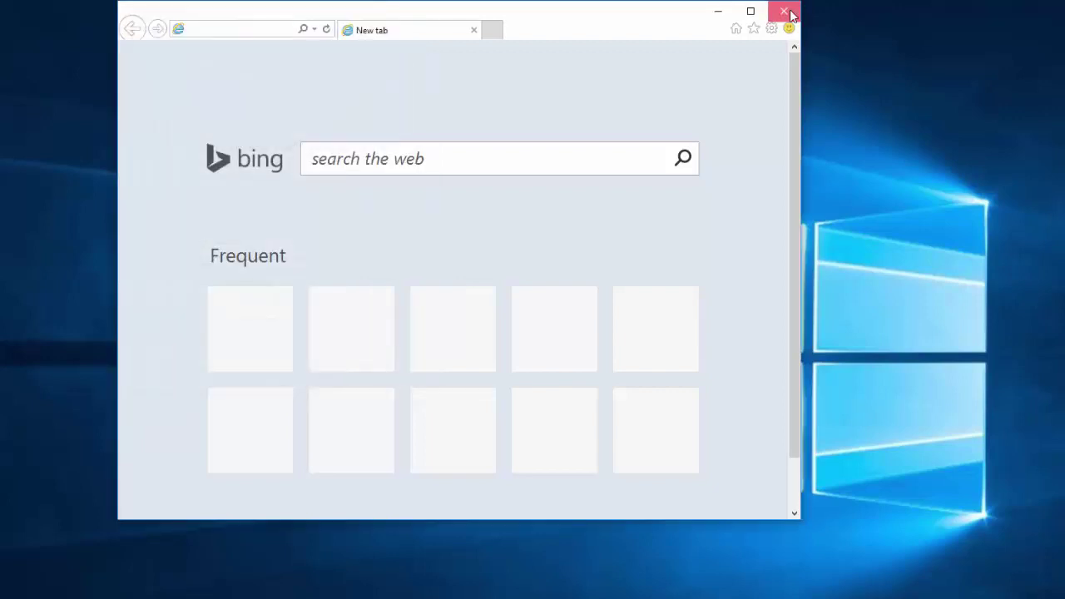